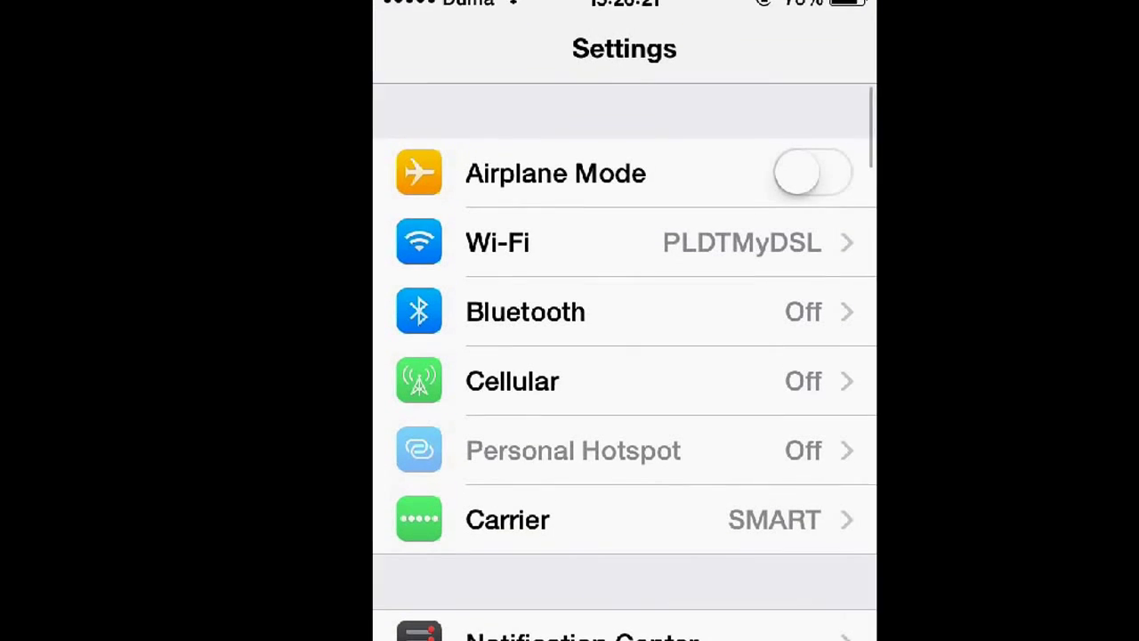
# Check Settings > General > About and confirm the iOS version is 7.0.4
pyautogui.scroll(-3, 609, 356)
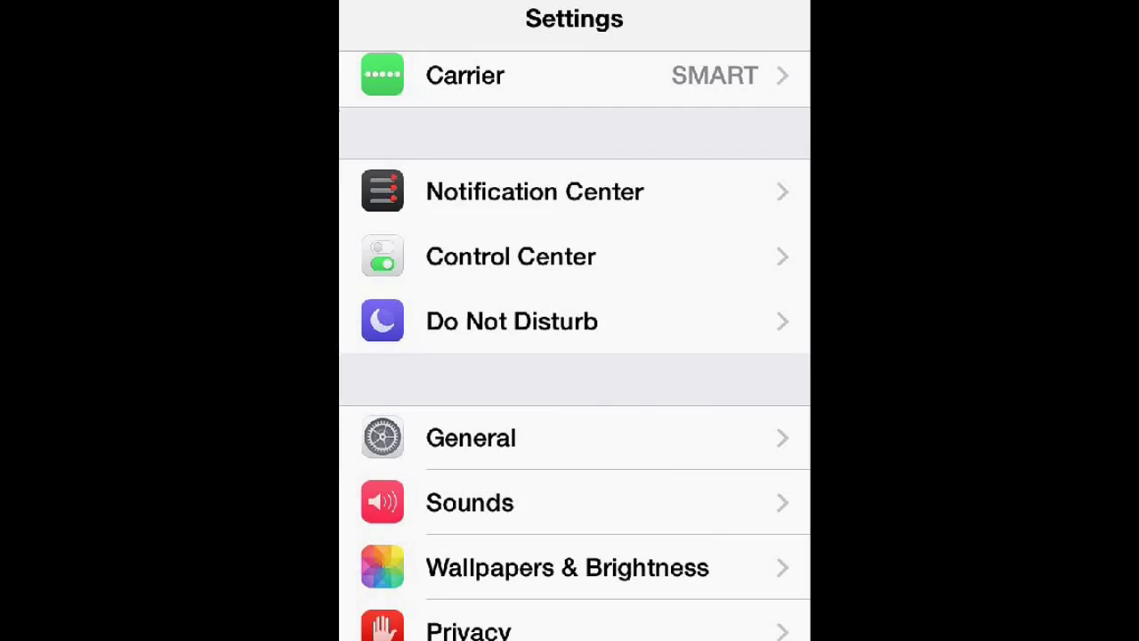
pyautogui.click(470, 437)
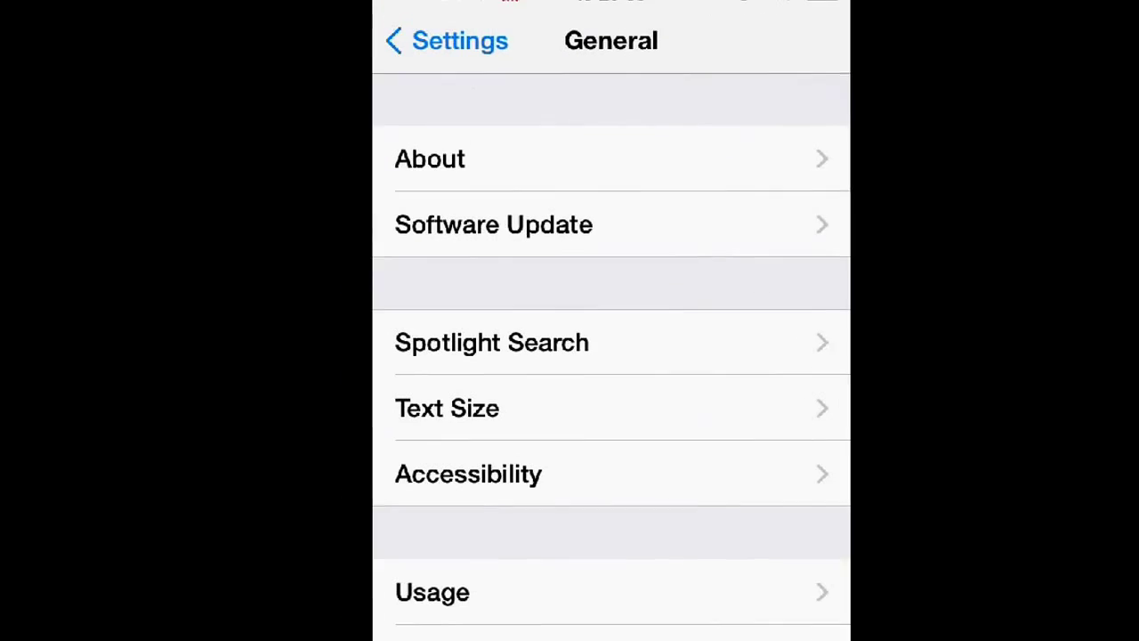
pyautogui.click(430, 158)
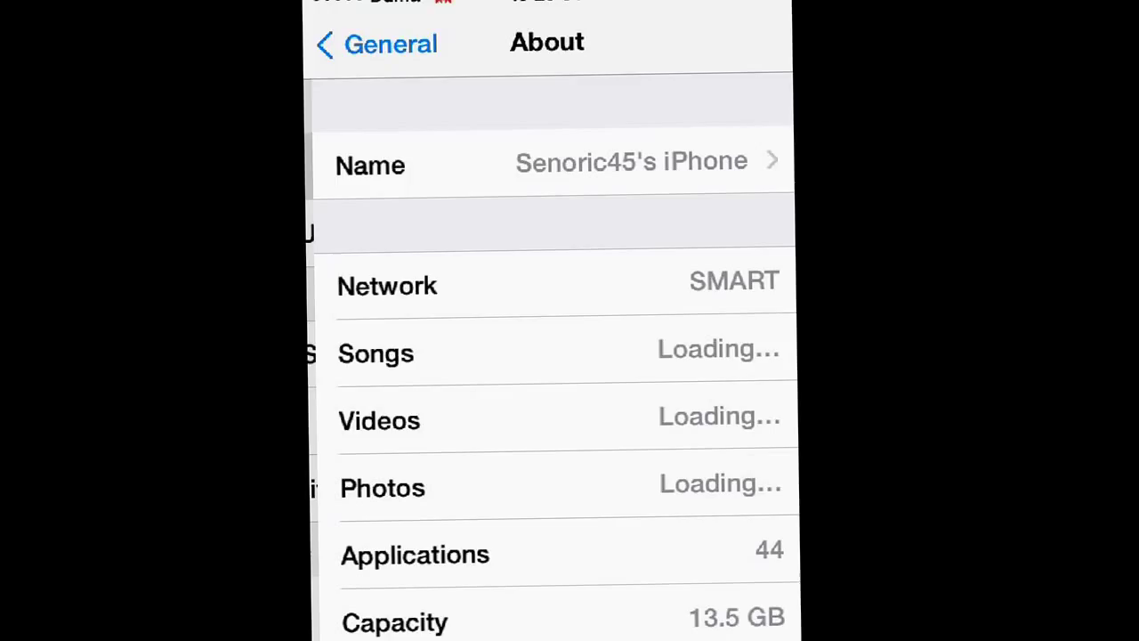
pyautogui.scroll(-3, 543, 356)
pyautogui.scroll(-4, 543, 356)
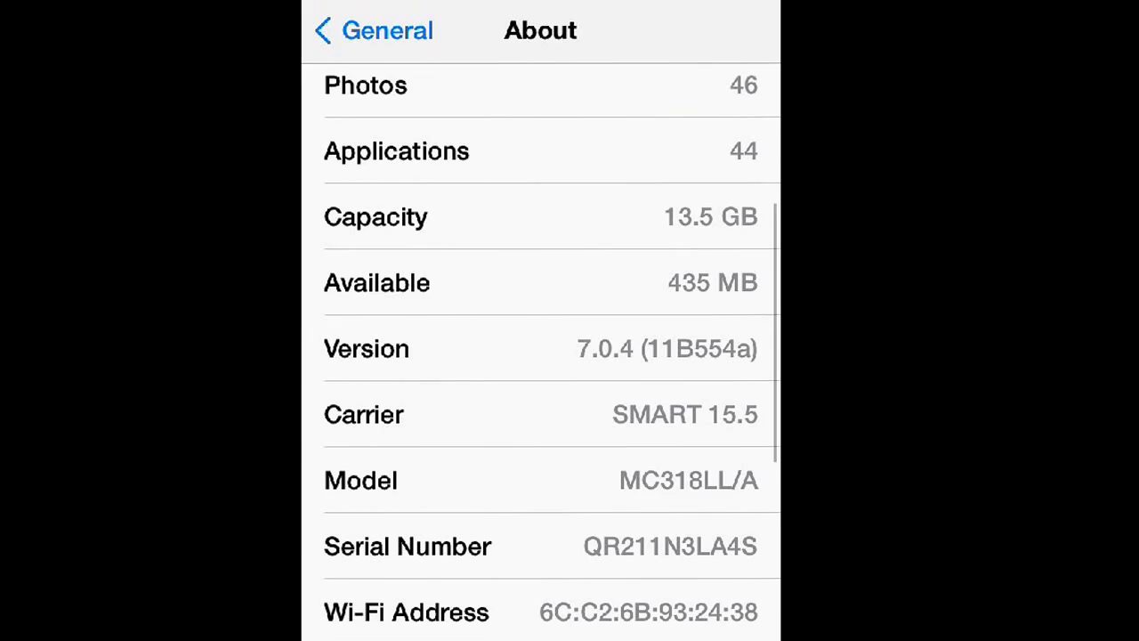
pyautogui.scroll(-2, 543, 356)
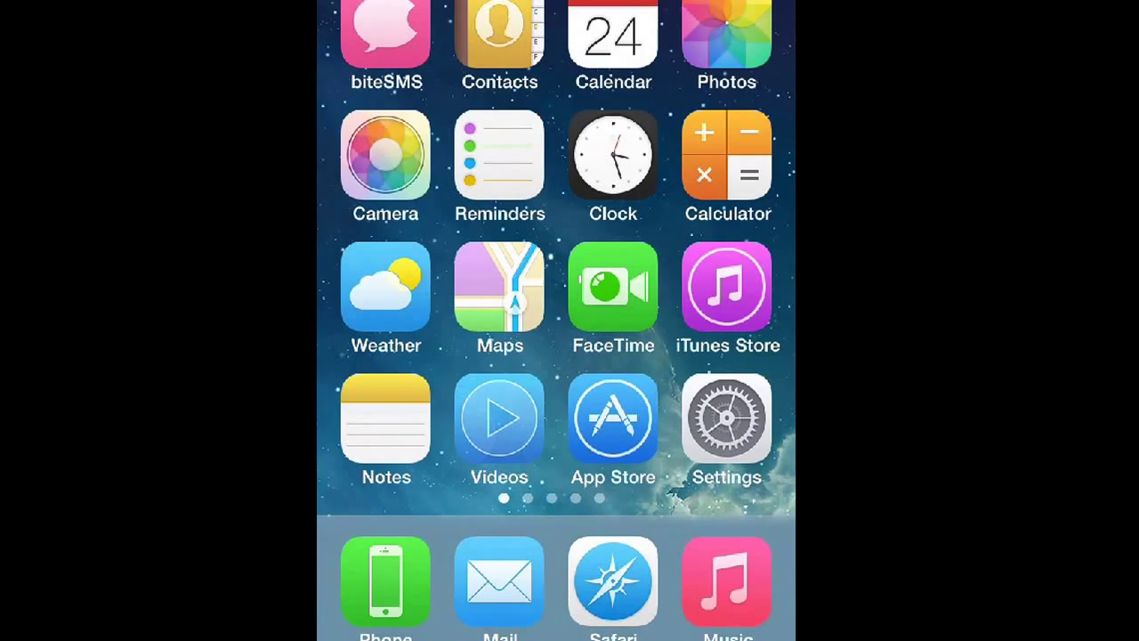
# Swipe over to the third home screen page, where the Cydia icon sits
pyautogui.hscroll(1, 559, 267)
pyautogui.hscroll(1, 559, 267)
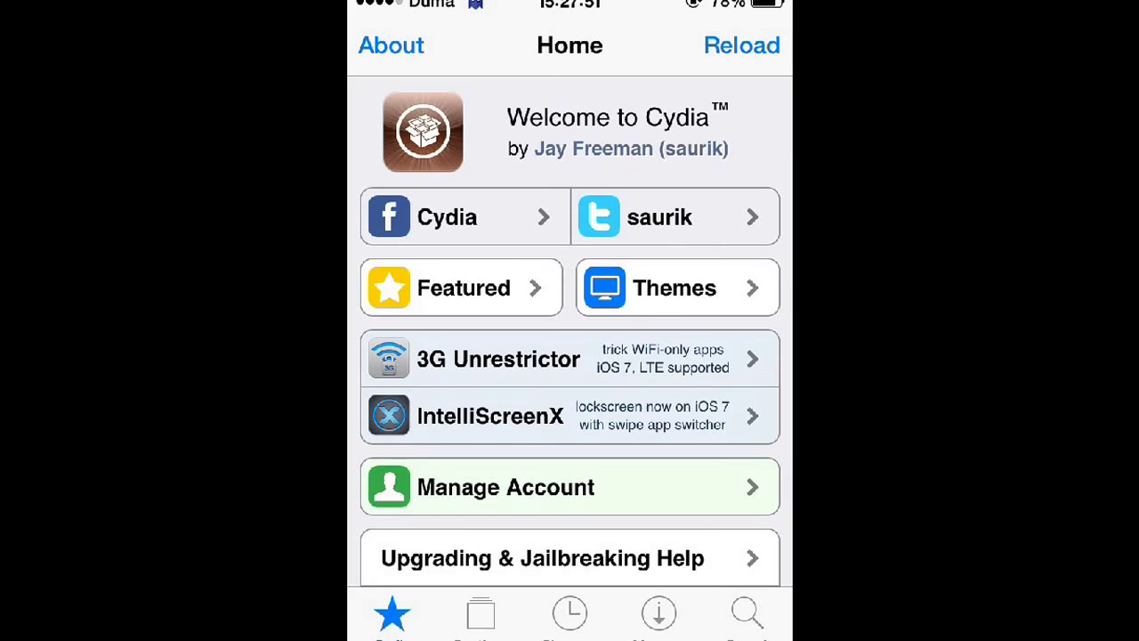
# Search Cydia for 'winterboard' and open the WinterBoard 0.9.3915 package page
pyautogui.click(747, 612)
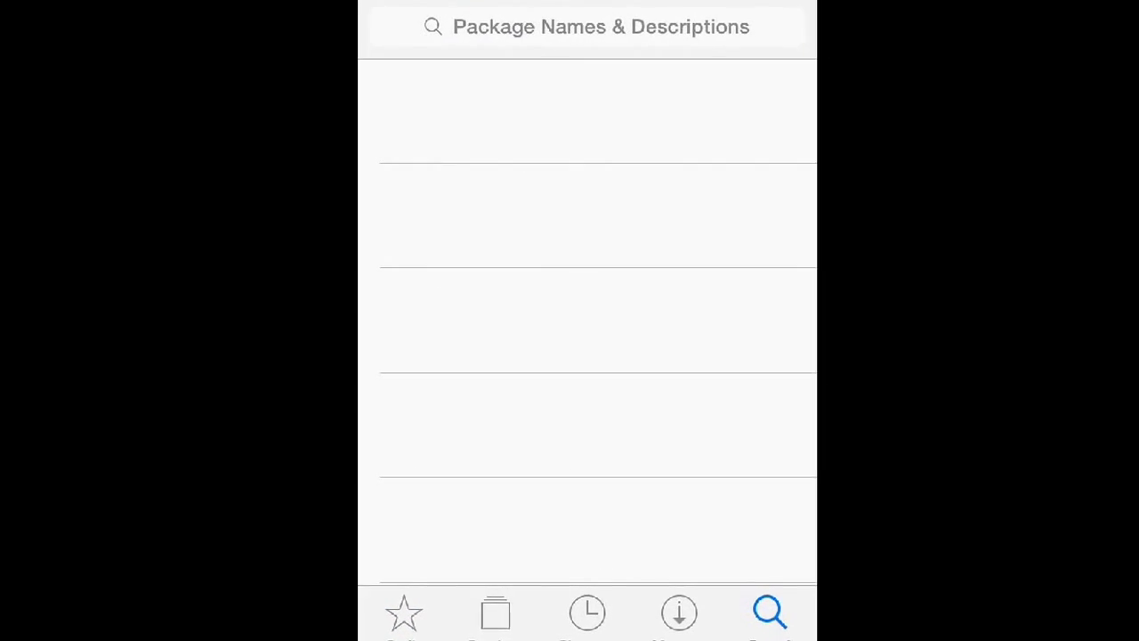
pyautogui.write('w')
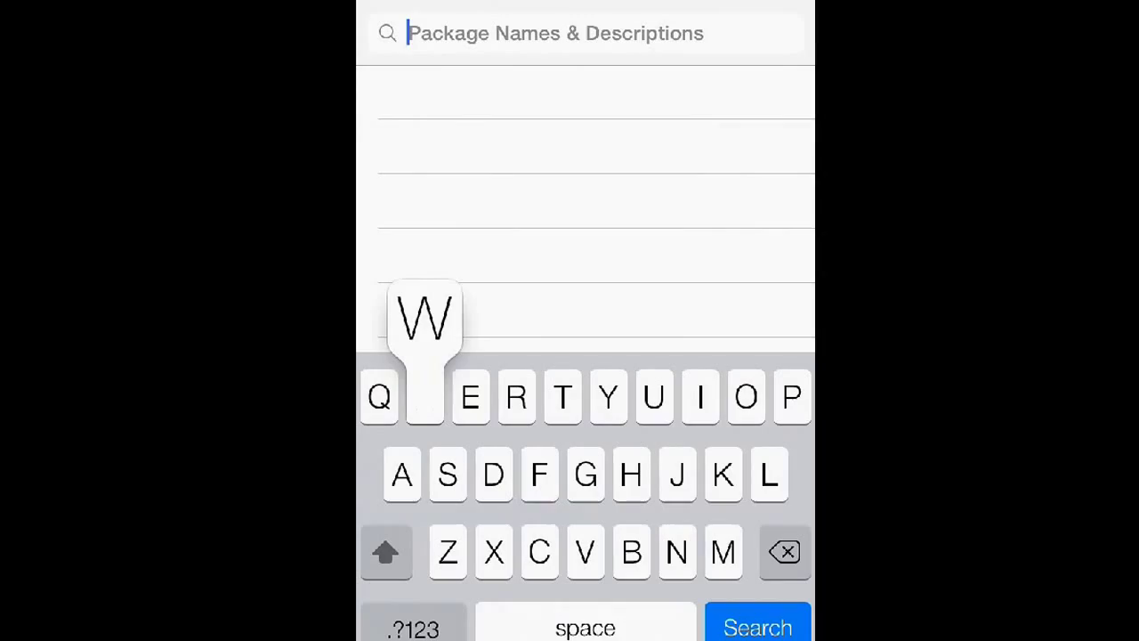
pyautogui.write('in')
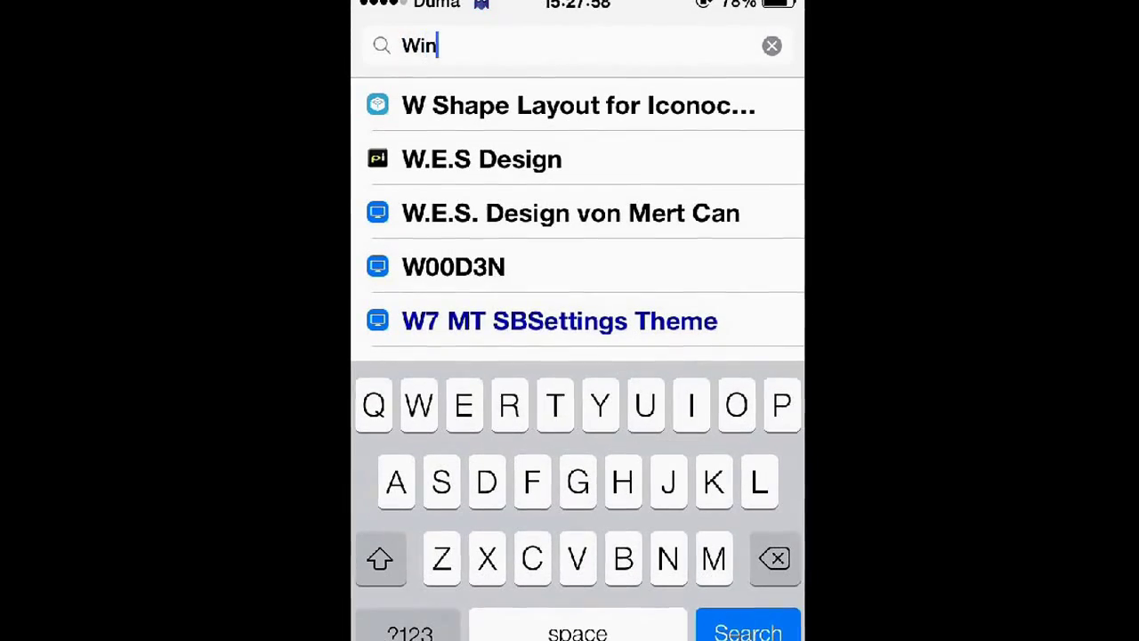
pyautogui.write('ter')
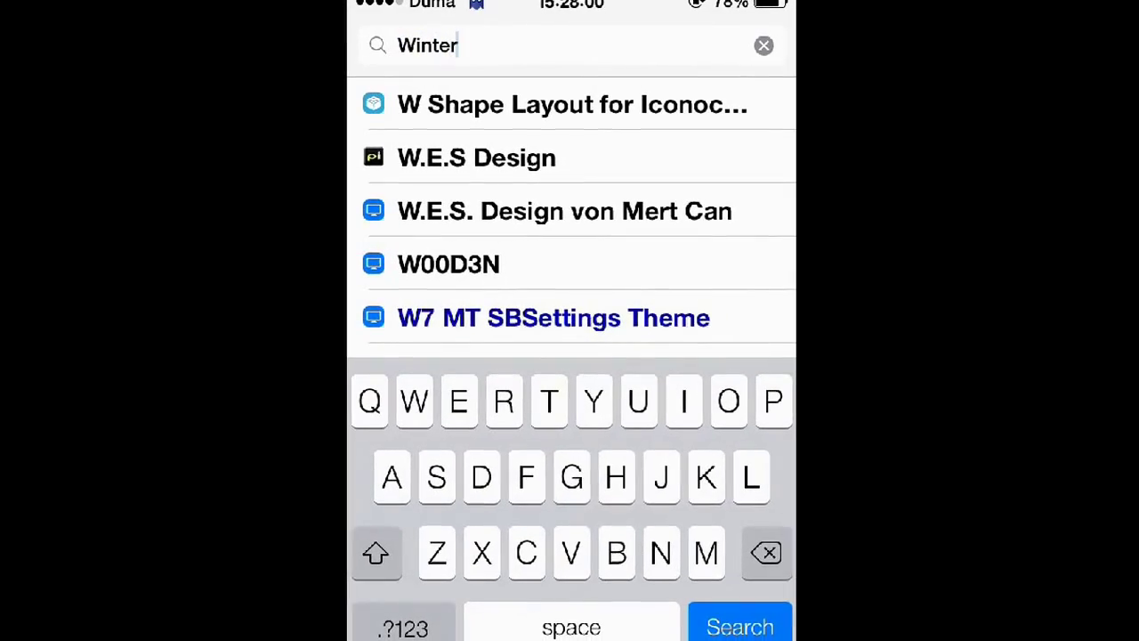
pyautogui.write('board')
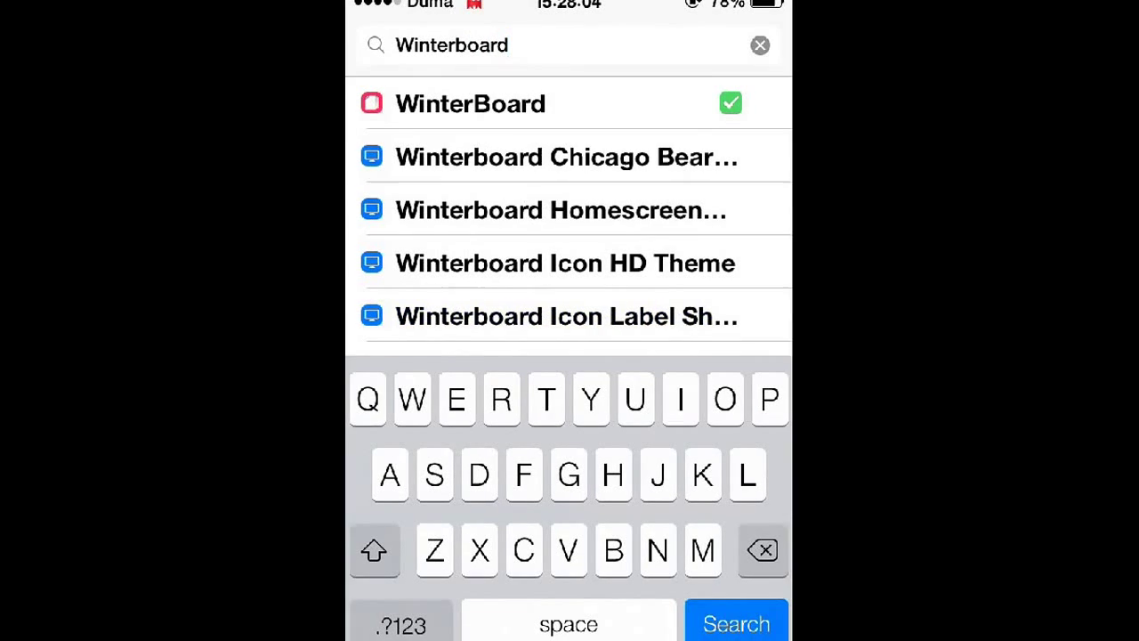
pyautogui.click(490, 108)
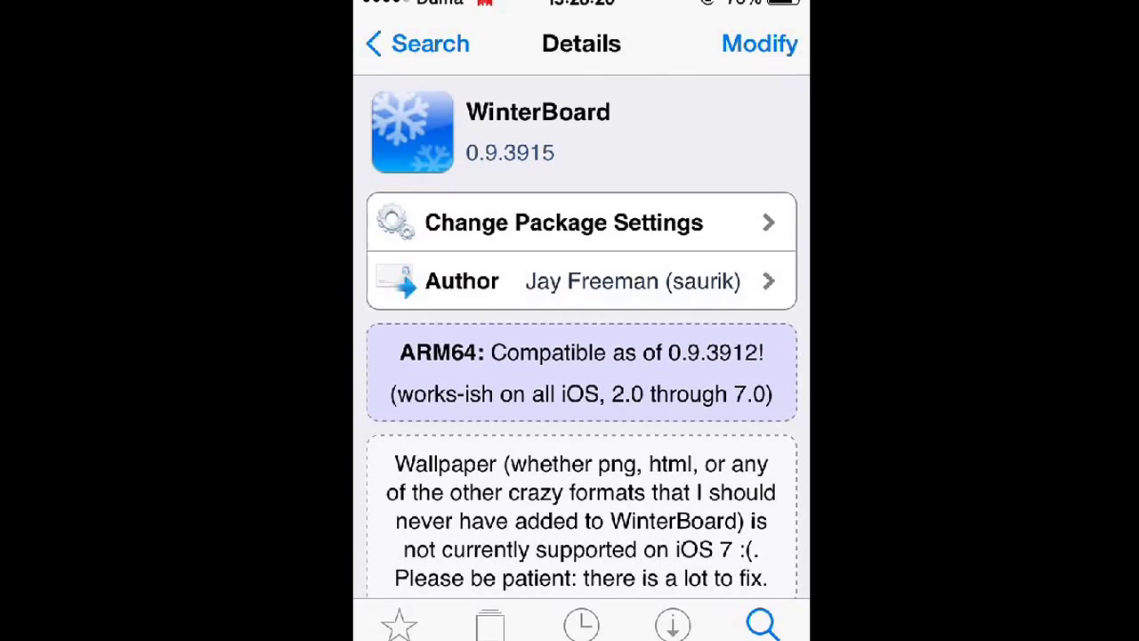
# Replace the search with 'Ioverclock' and open the iOverclock 2 (2.0-1) package page
pyautogui.click(414, 43)
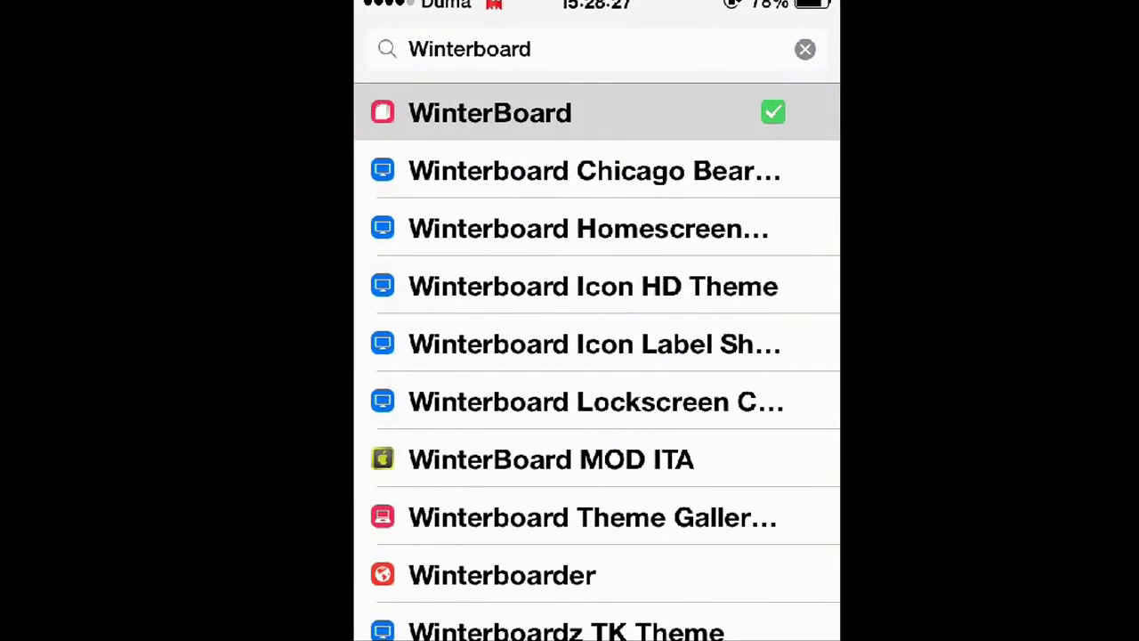
pyautogui.click(499, 48)
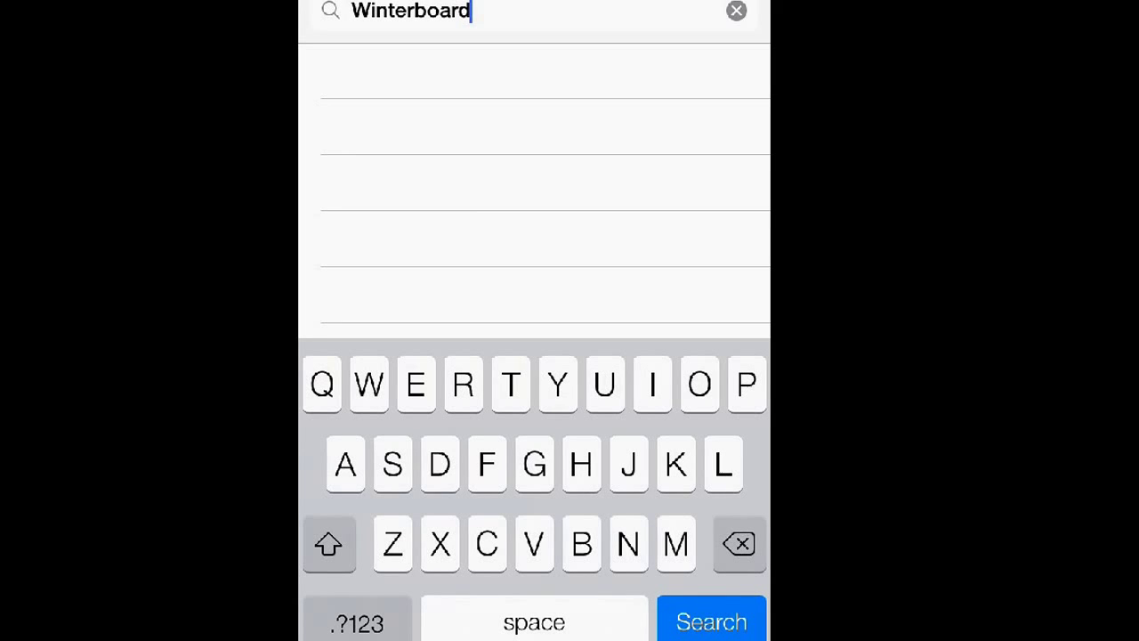
pyautogui.press('BackSpace')
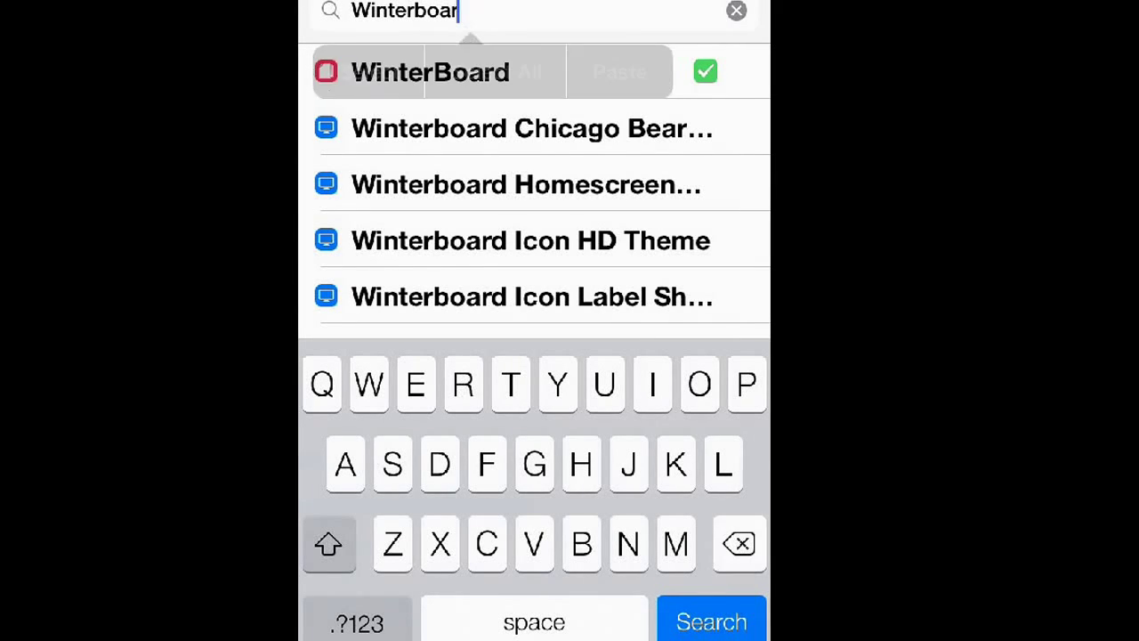
pyautogui.press('BackSpace')
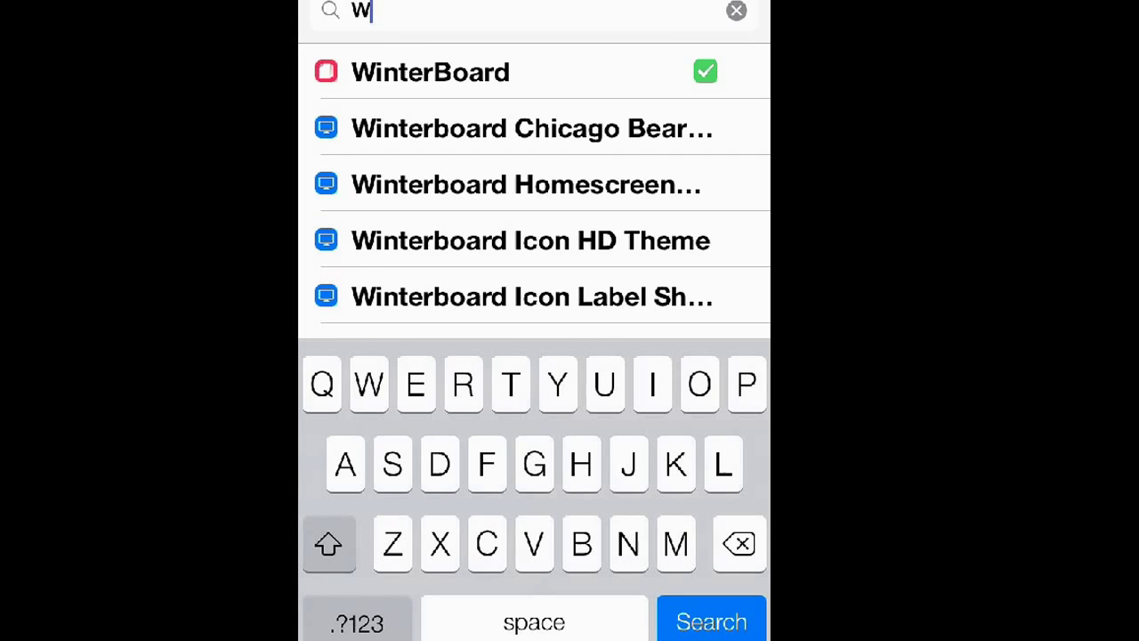
pyautogui.press('BackSpace')
pyautogui.write('Io')
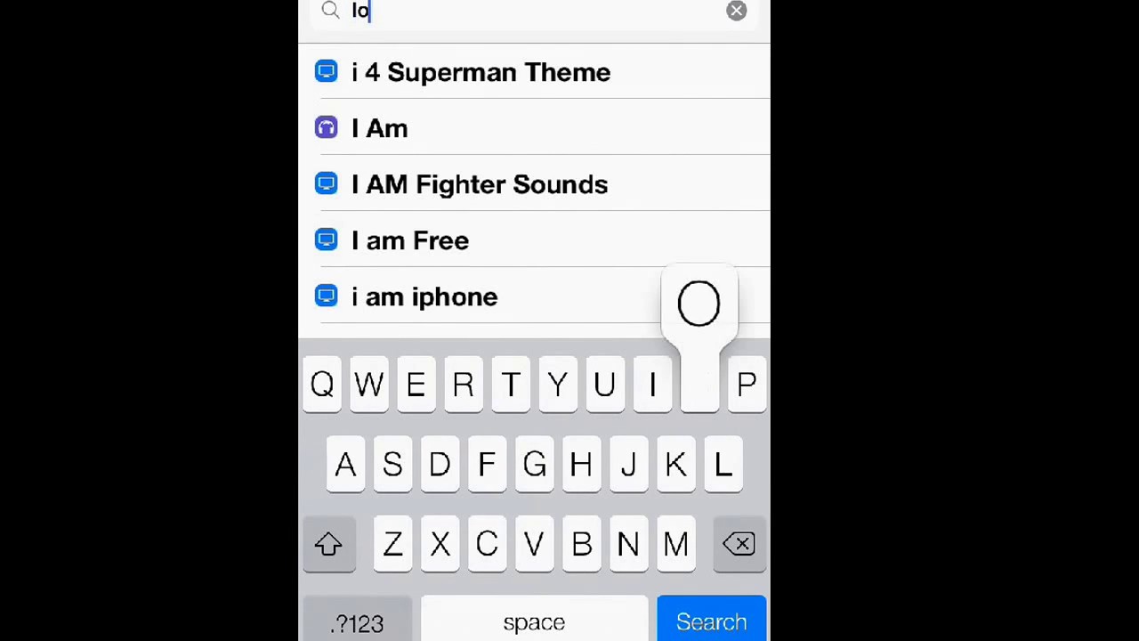
pyautogui.write('ver')
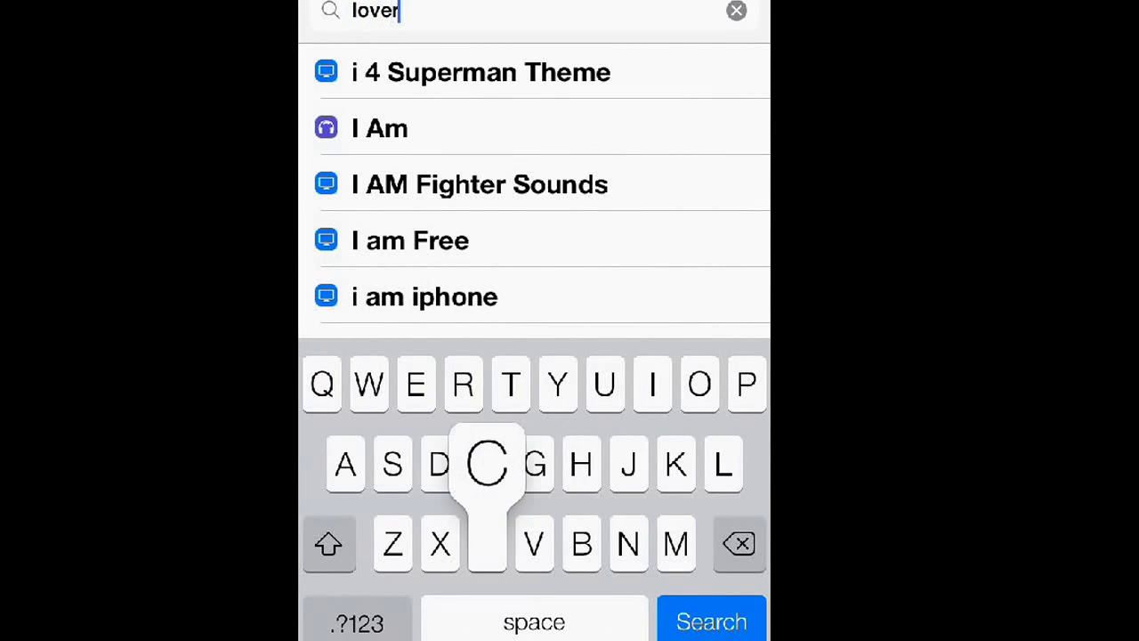
pyautogui.write('clock')
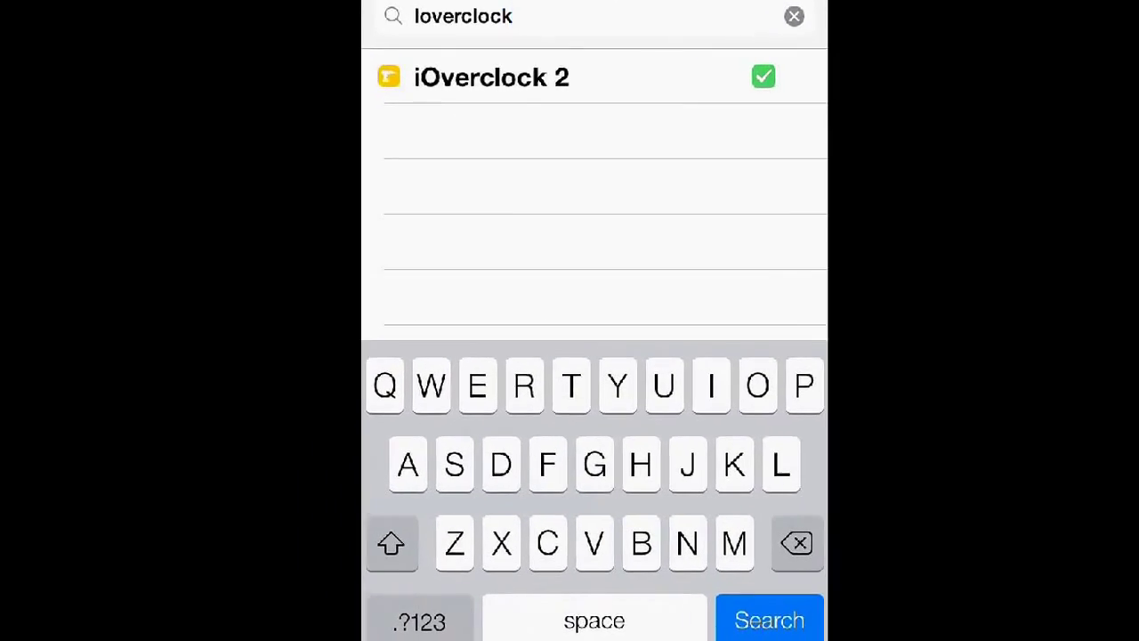
pyautogui.click(491, 77)
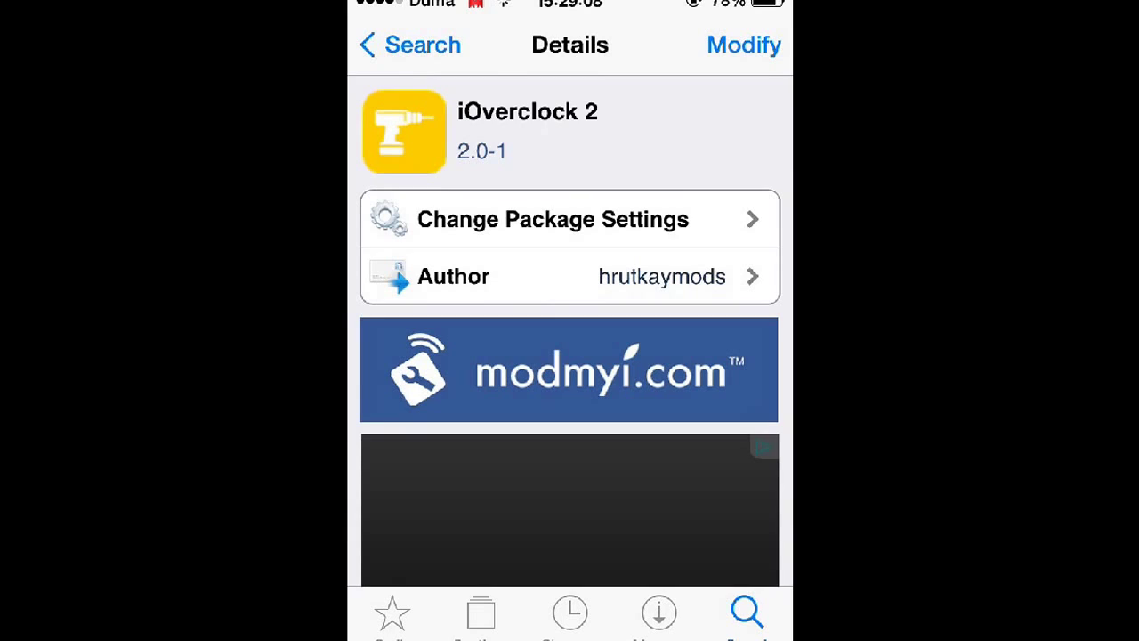
# Return home from Cydia and swipe to the last app page holding WinterBoard
pyautogui.press('super')
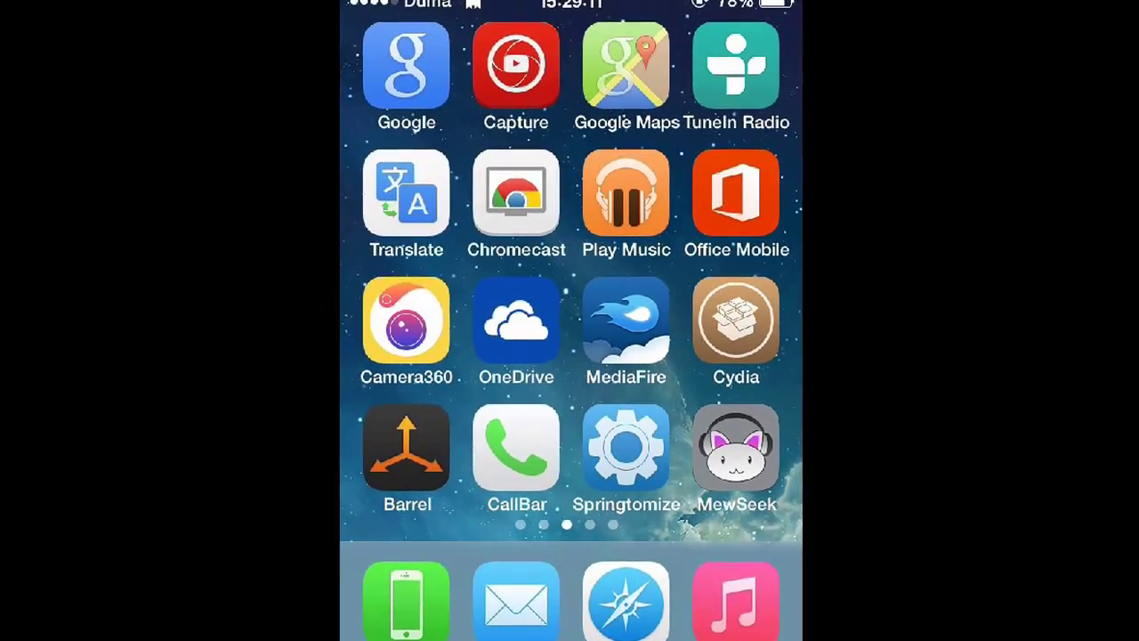
pyautogui.moveTo(712, 356); pyautogui.dragTo(400, 356)
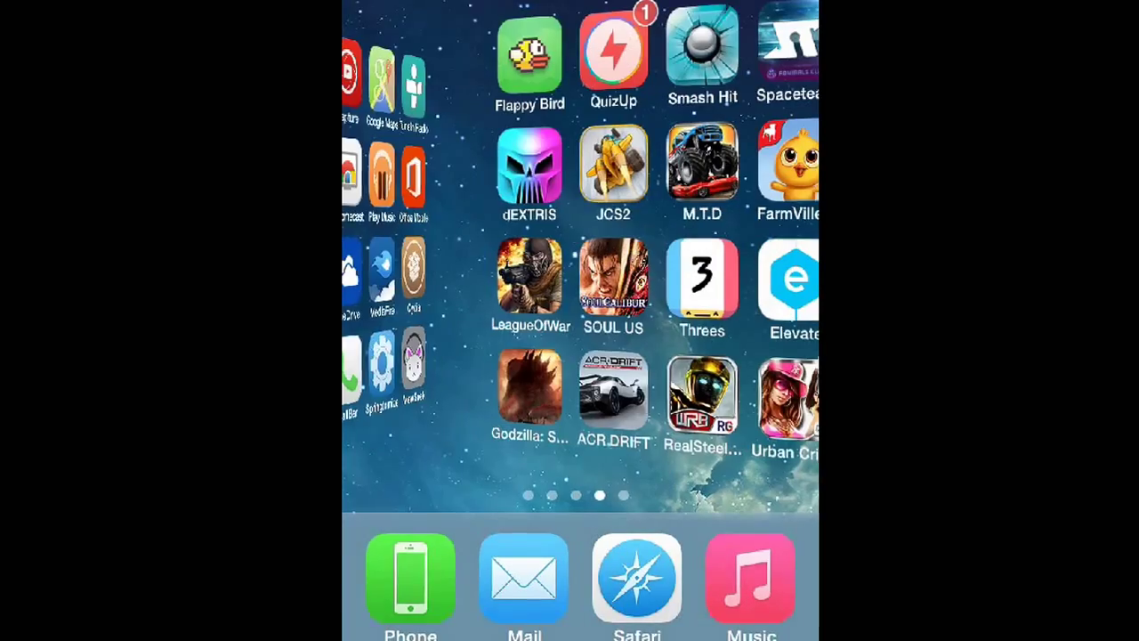
pyautogui.moveTo(712, 356); pyautogui.dragTo(400, 356)
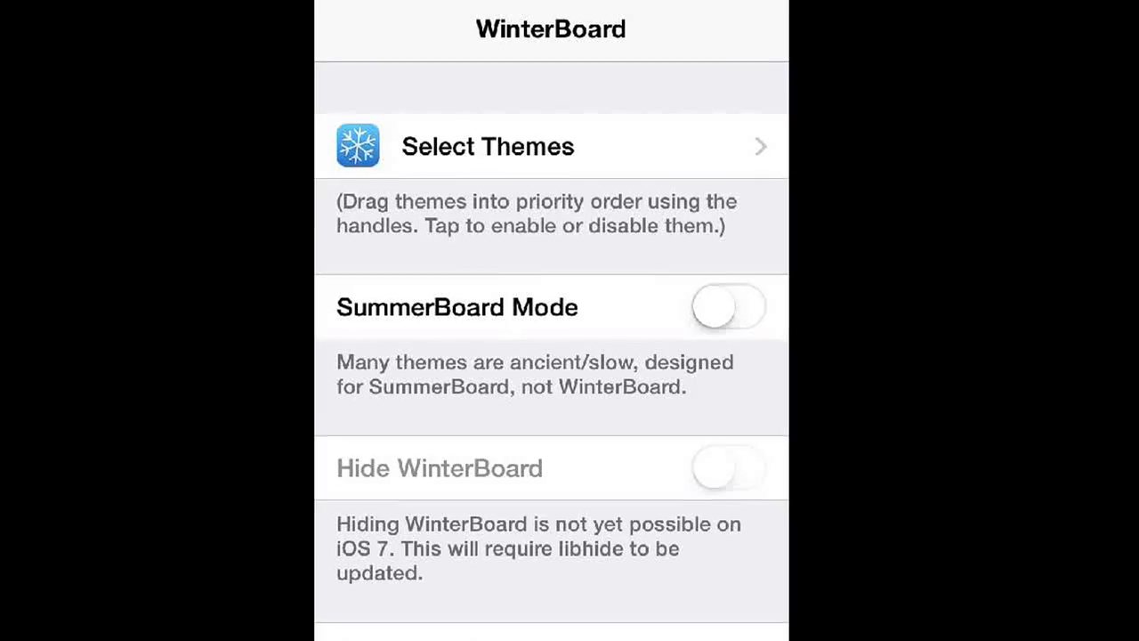
# Confirm Pacman Statusbar and iOverclock 7+ are checked in Select Themes, then back out
pyautogui.click(495, 143)
pyautogui.scroll(-3, 616, 356)
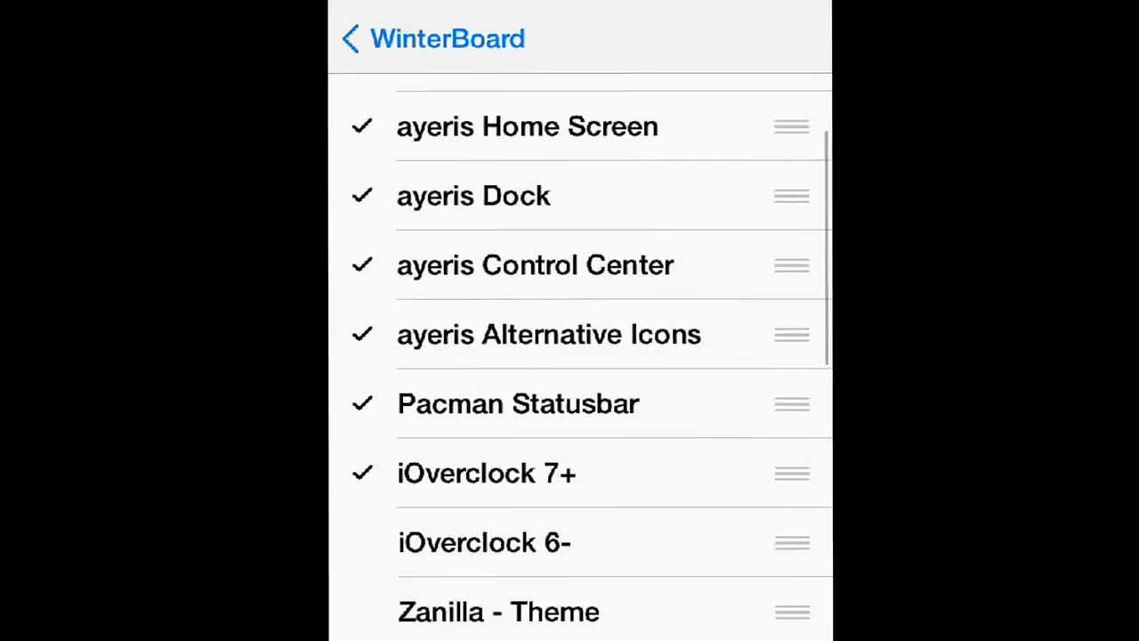
pyautogui.scroll(-2, 533, 356)
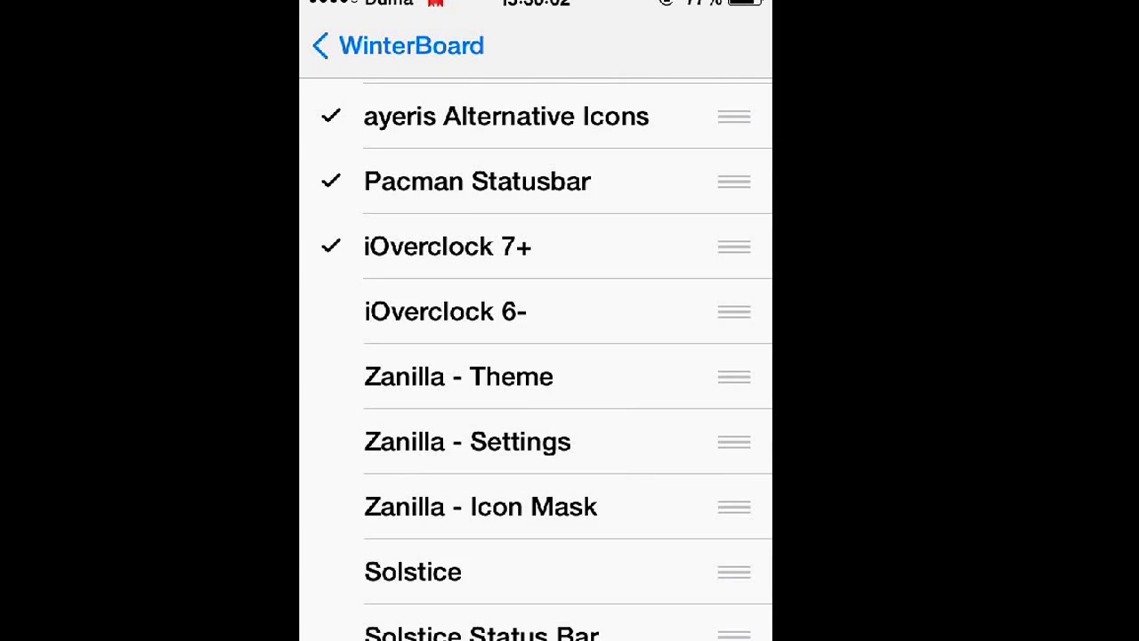
pyautogui.scroll(-1, 534, 356)
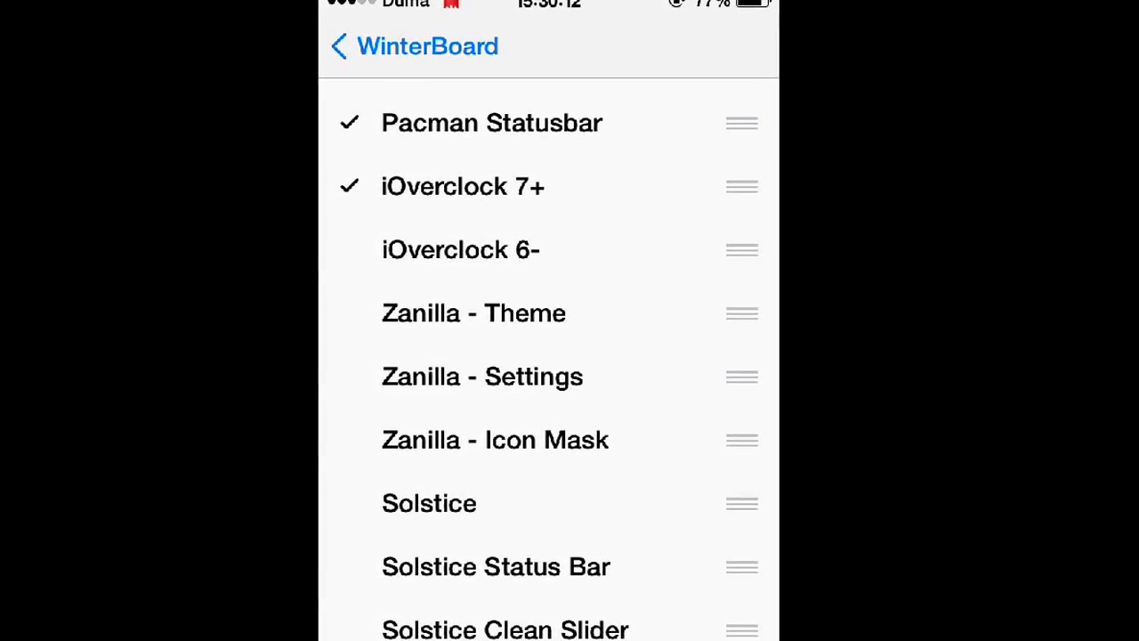
pyautogui.click(418, 47)
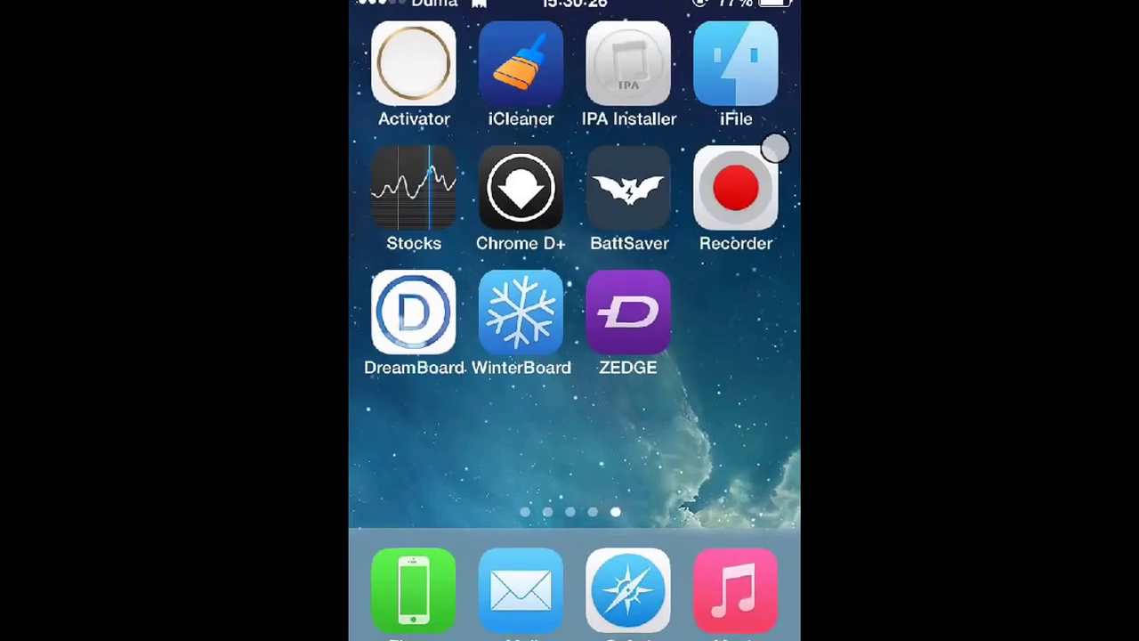
# Bring the home screen back to page one with Settings and Clock
pyautogui.moveTo(732, 54); pyautogui.dragTo(726, 159)
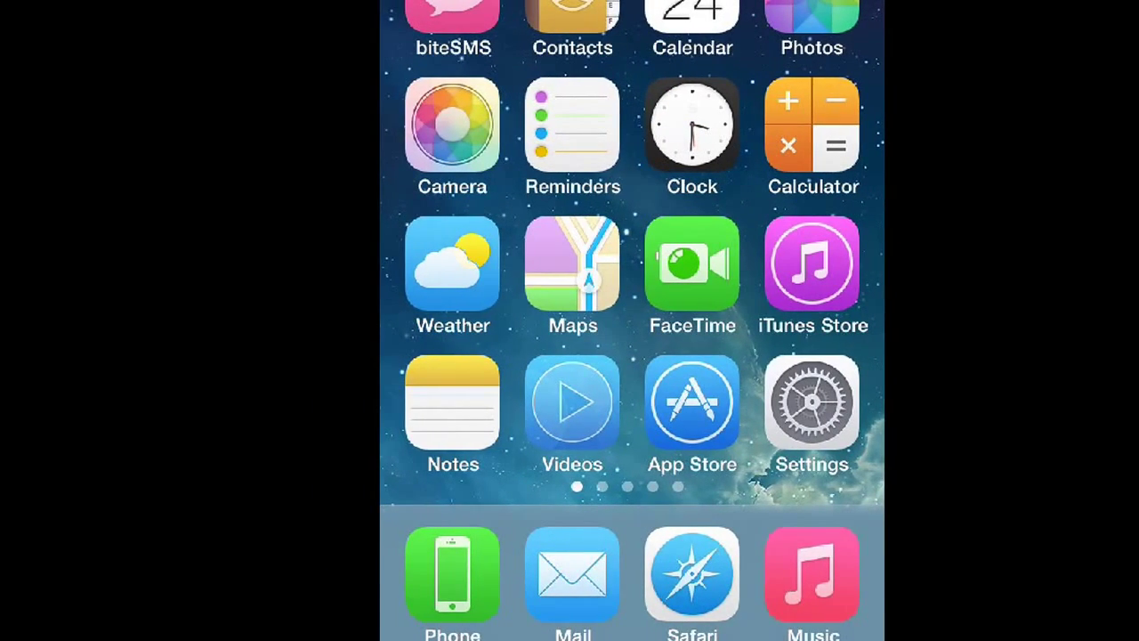